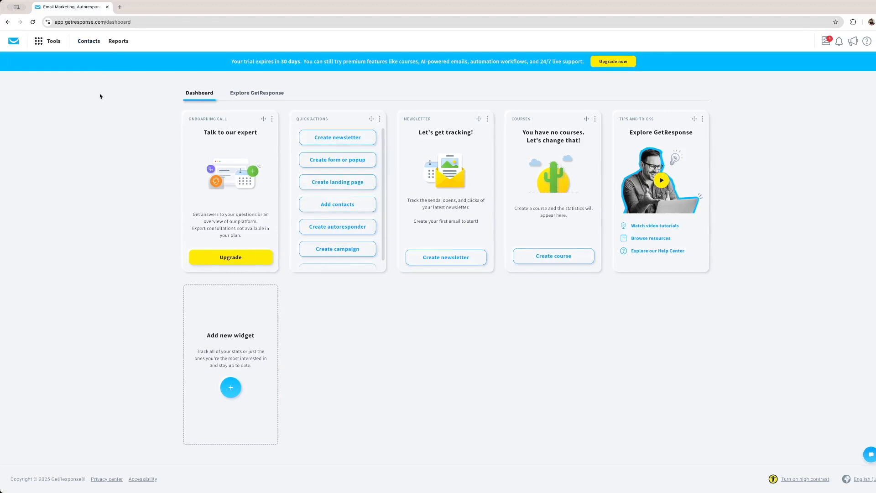
# Open the contact lists overview and review the default cookingreverse list
pyautogui.click(88, 42)
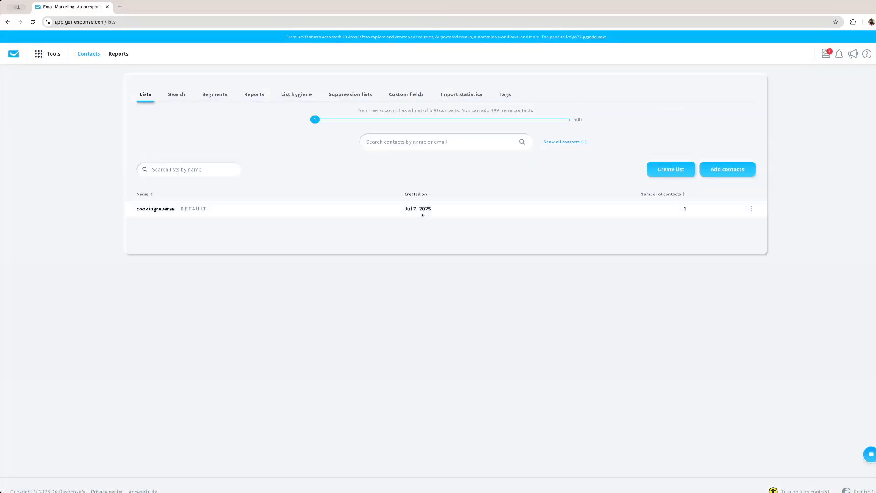
pyautogui.moveTo(443, 211); pyautogui.dragTo(672, 248)
pyautogui.click(128, 211)
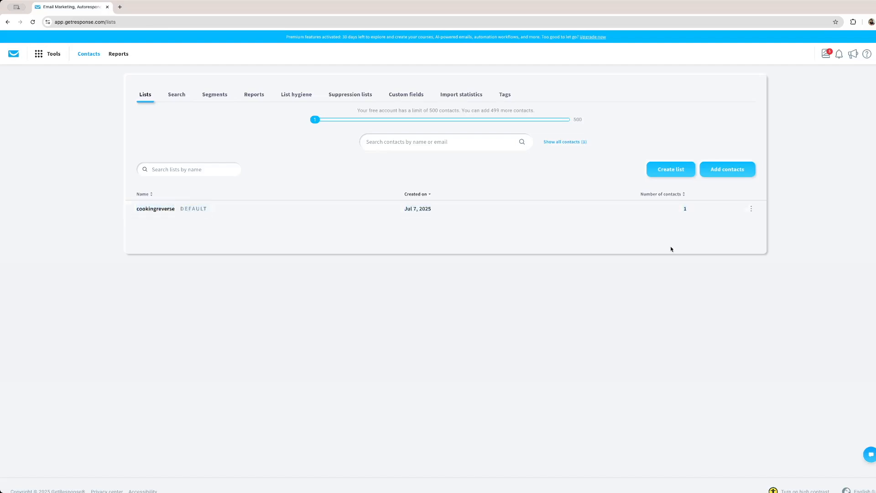
pyautogui.moveTo(514, 207); pyautogui.dragTo(310, 198)
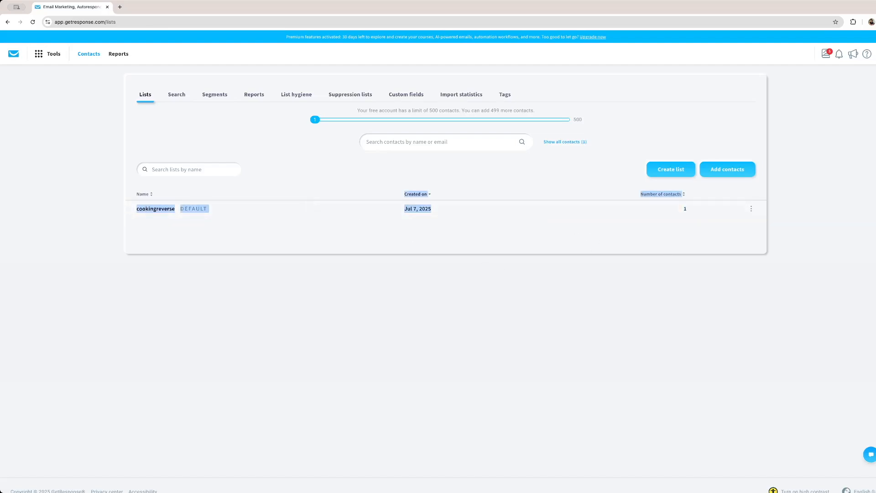
pyautogui.click(519, 250)
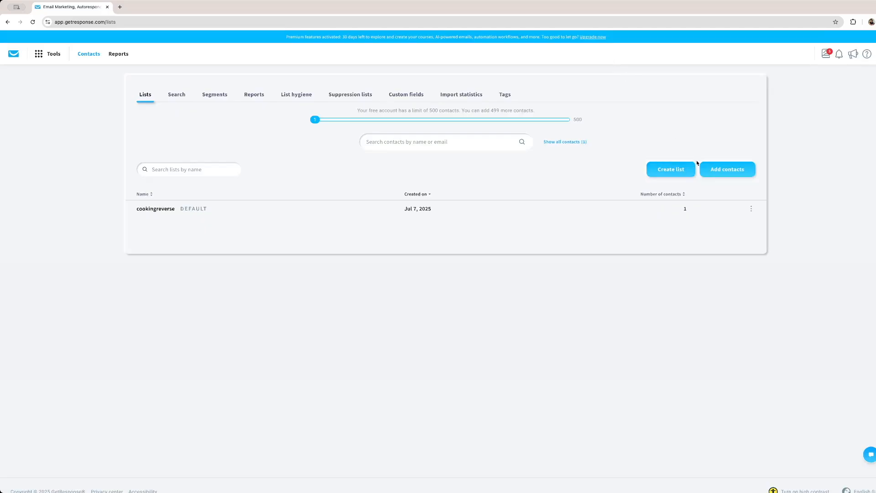
# Start adding a single contact manually, keeping cookingreverse as the target list
pyautogui.click(728, 171)
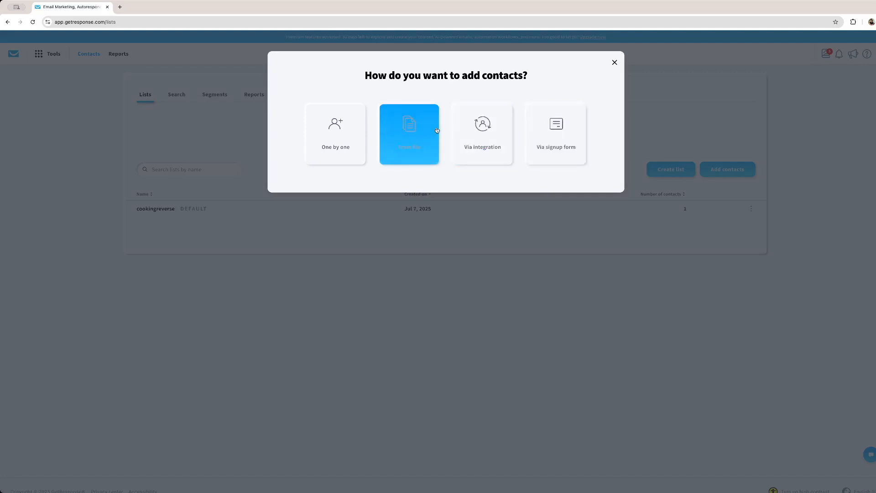
pyautogui.click(340, 133)
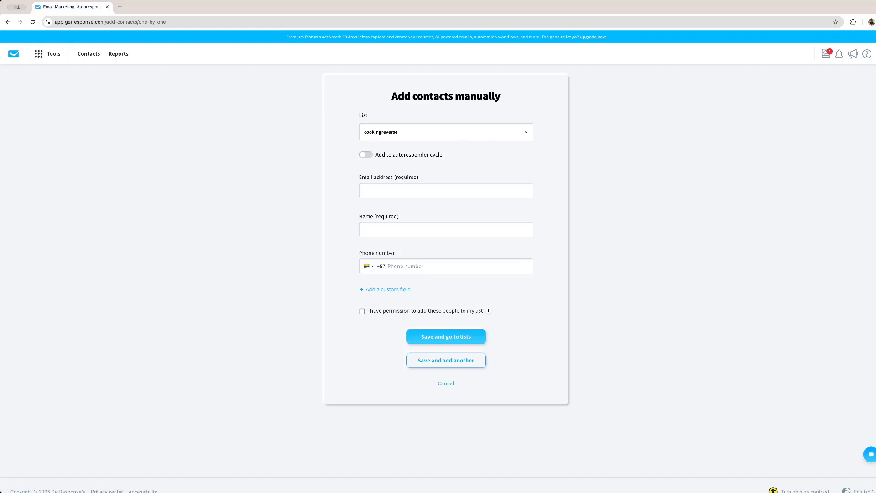
pyautogui.click(495, 137)
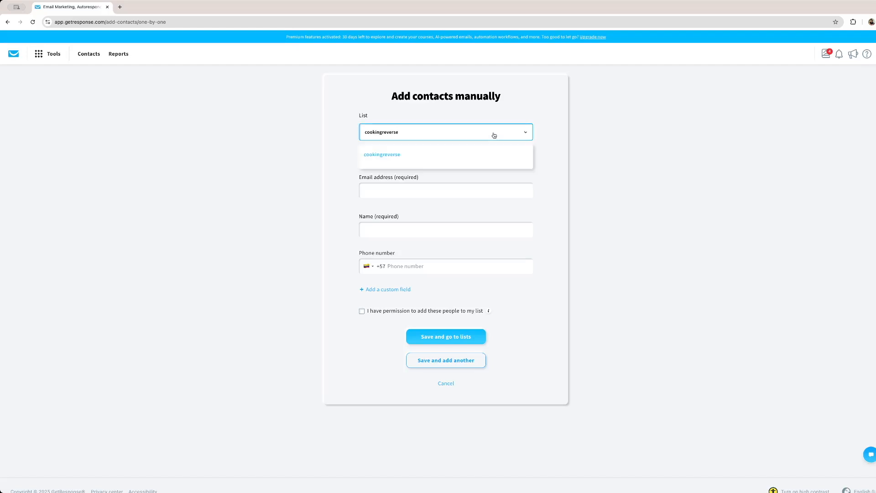
pyautogui.click(491, 136)
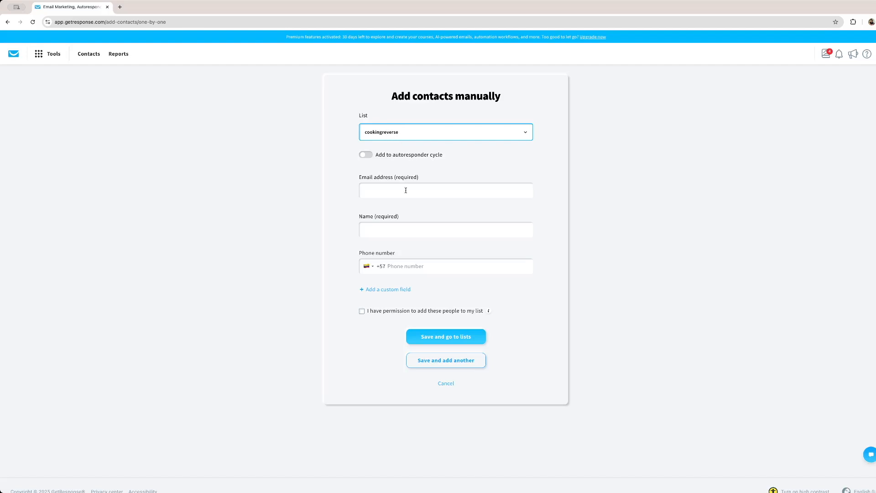
# Enter the contact's email address and name, confirm permission to add people, and save the contact, returning to the lists
pyautogui.click(385, 194)
pyautogui.click(432, 235)
pyautogui.write('Anny Name')
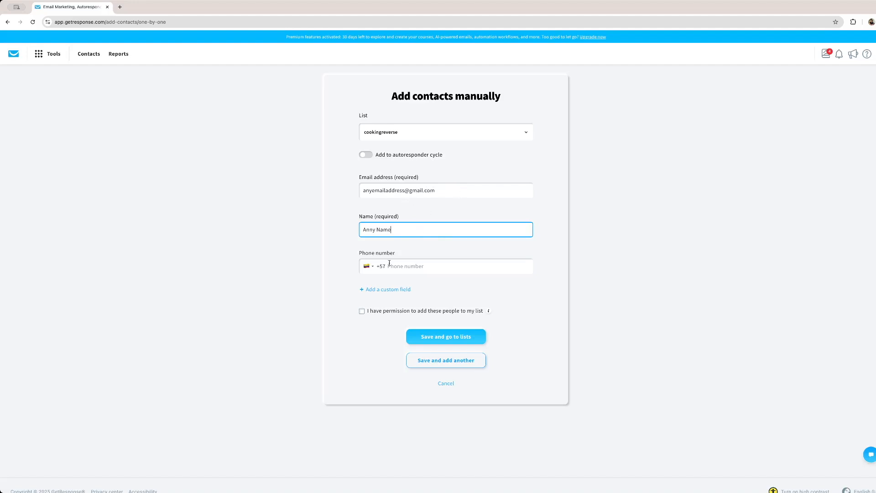
pyautogui.click(362, 311)
pyautogui.click(450, 337)
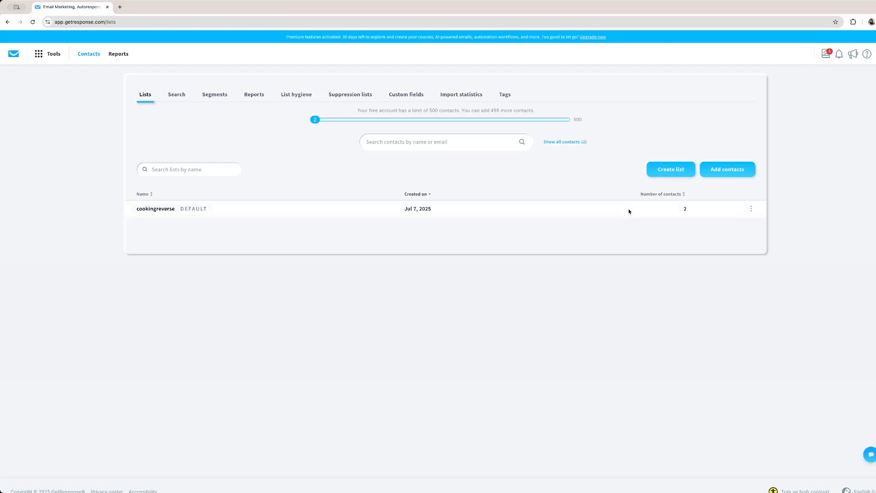
# Review the contacts in the cookingreverse list and start adding another contact from the lists overview
pyautogui.click(669, 208)
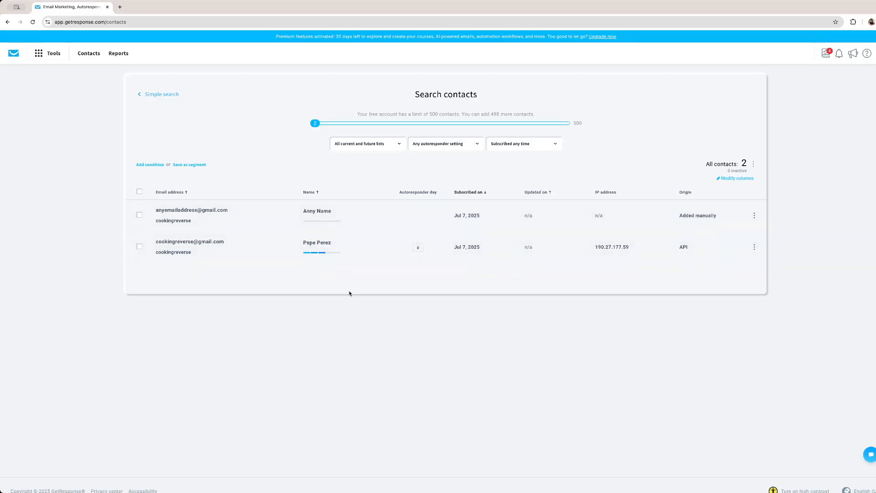
pyautogui.click(92, 54)
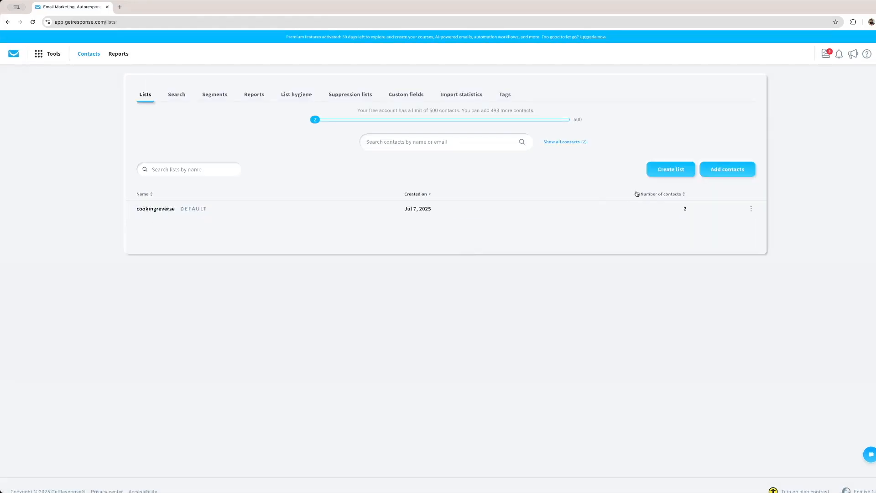
pyautogui.click(725, 172)
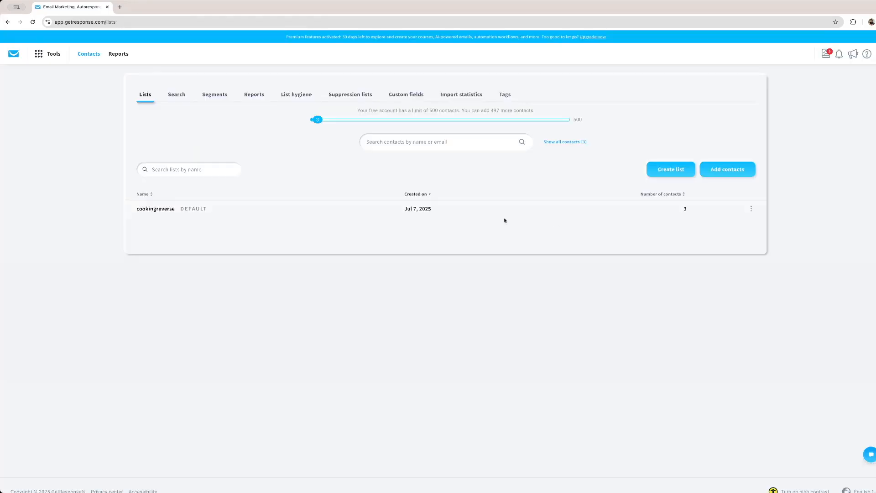
# Create a new contact list named Job Partners
pyautogui.click(677, 171)
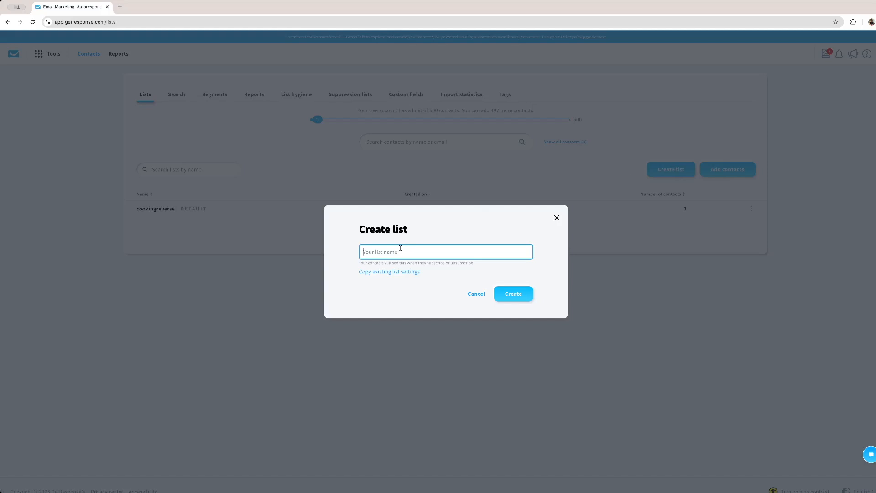
pyautogui.write('Job Partners')
pyautogui.click(515, 294)
# Start adding a single contact manually and choose Job Partners as the target list
pyautogui.click(744, 169)
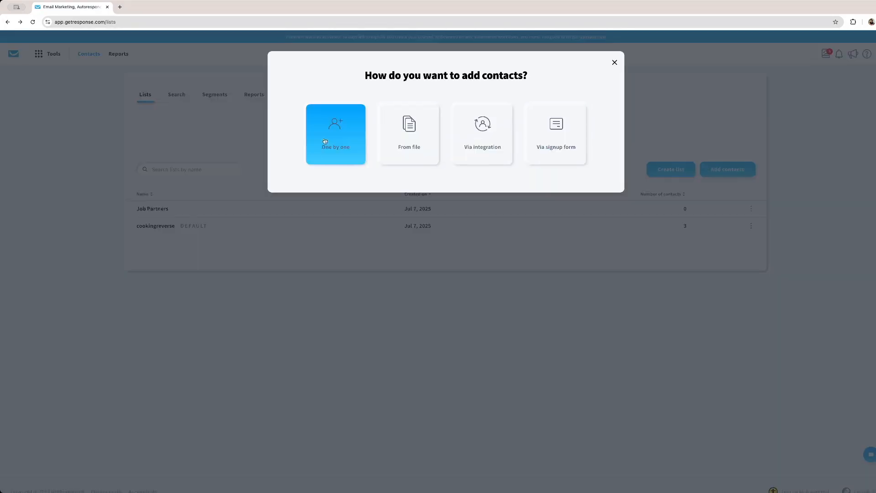
pyautogui.click(346, 137)
pyautogui.click(410, 177)
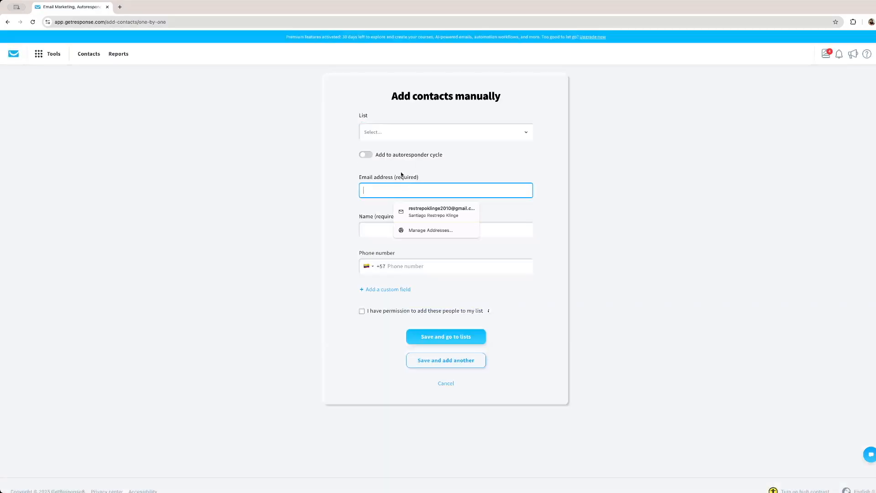
pyautogui.click(406, 139)
pyautogui.click(489, 139)
pyautogui.click(492, 136)
pyautogui.click(379, 165)
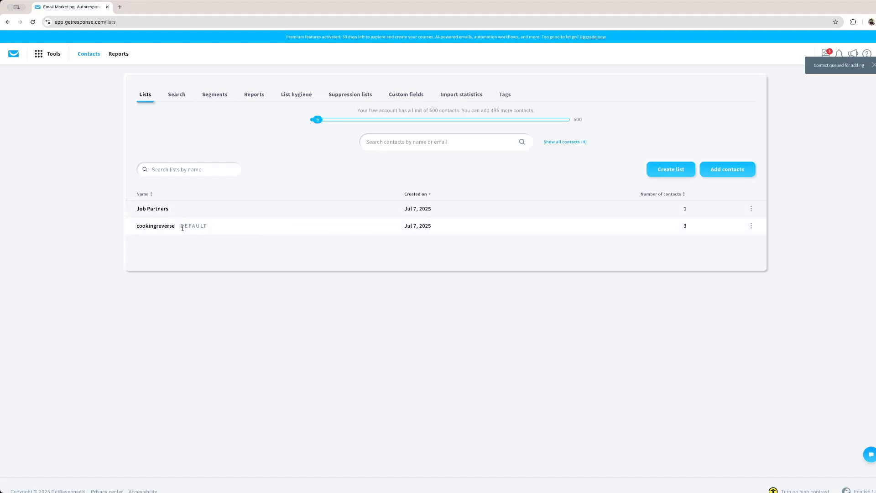
pyautogui.moveTo(180, 227); pyautogui.dragTo(219, 230)
pyautogui.click(216, 230)
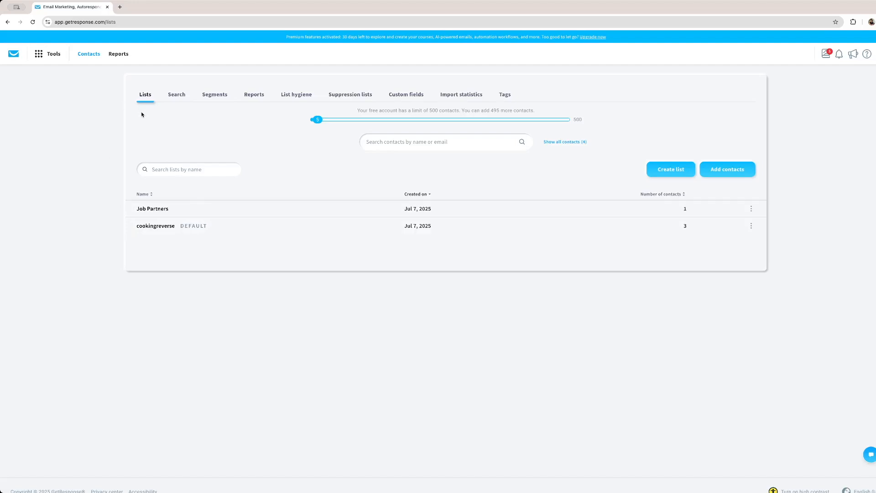
# Return to the dashboard and start a new newsletter, choosing to create the email by myself
pyautogui.click(14, 54)
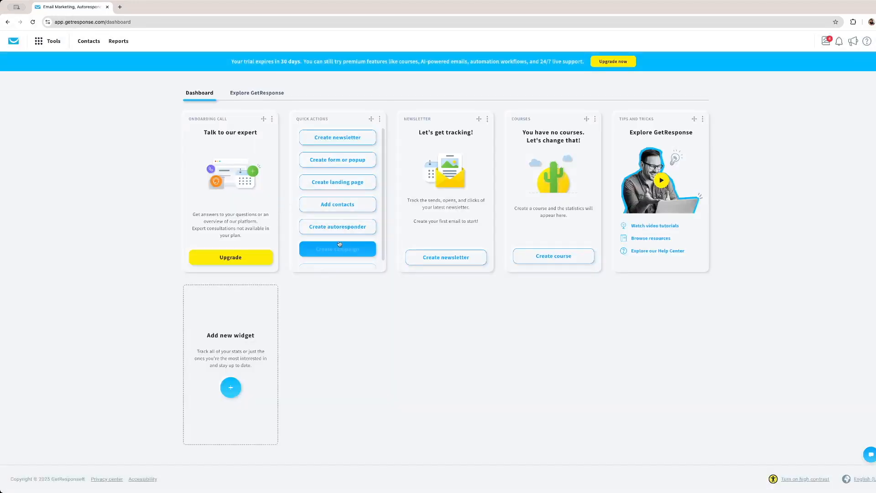
pyautogui.click(357, 137)
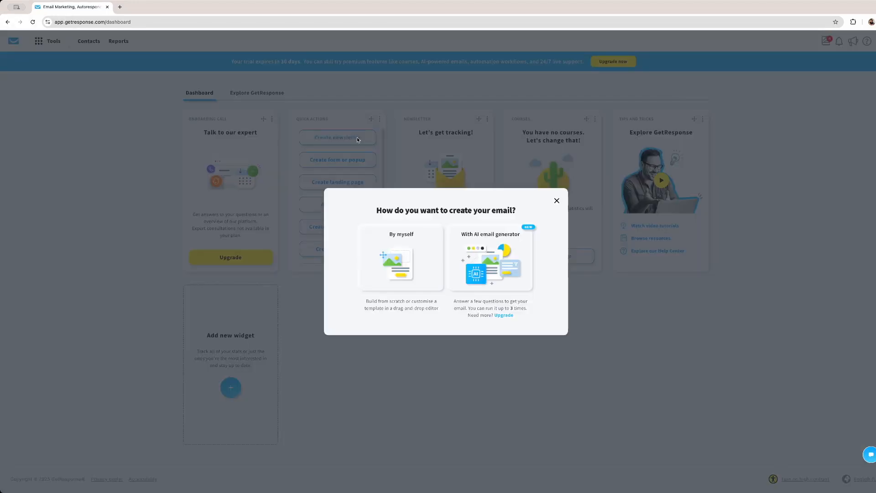
pyautogui.click(401, 253)
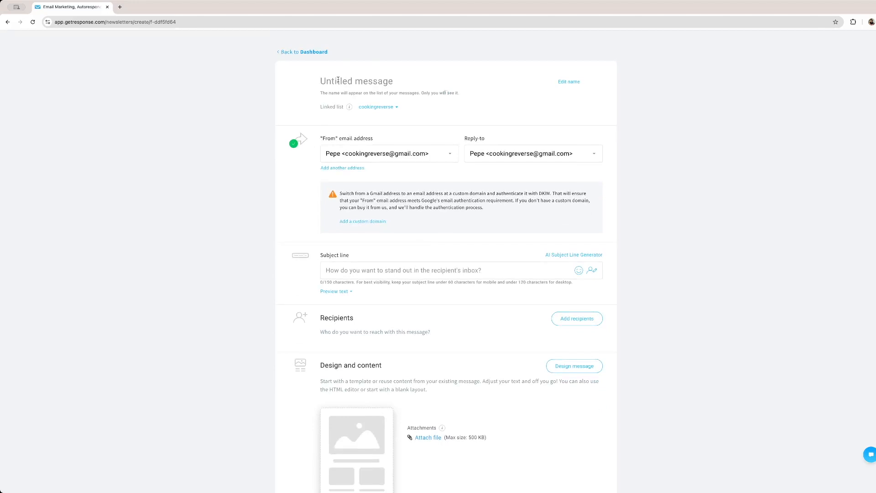
# Name the newsletter message "This is a message inside of a Newsletter"
pyautogui.write('This is a ')
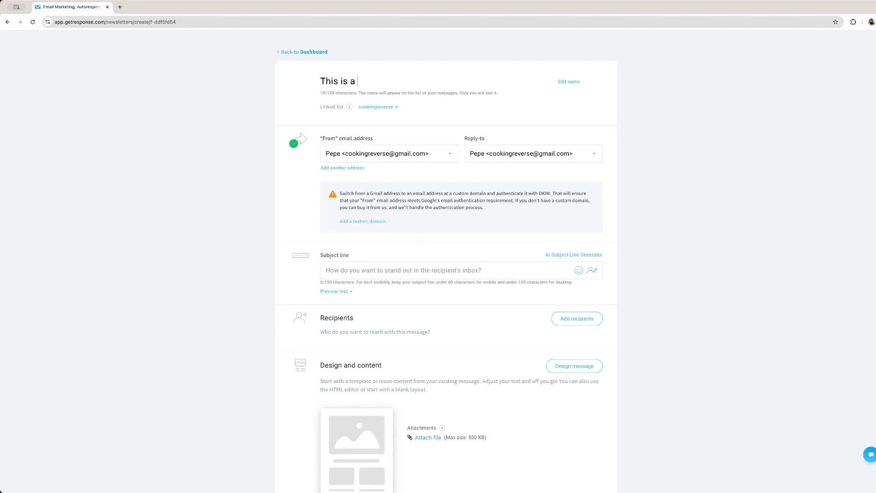
pyautogui.write('message inside of a Newsletter')
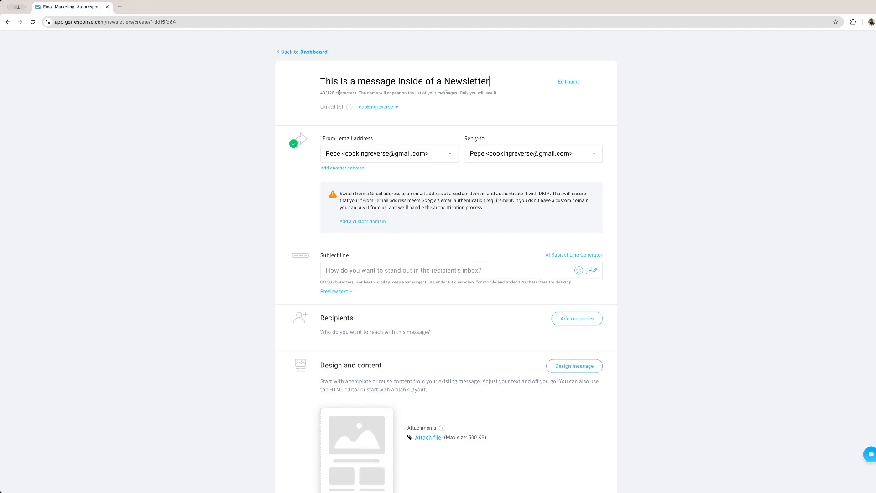
# Examine the available sender address choices and the form for adding a custom email address
pyautogui.click(452, 158)
pyautogui.click(465, 158)
pyautogui.click(450, 157)
pyautogui.click(450, 157)
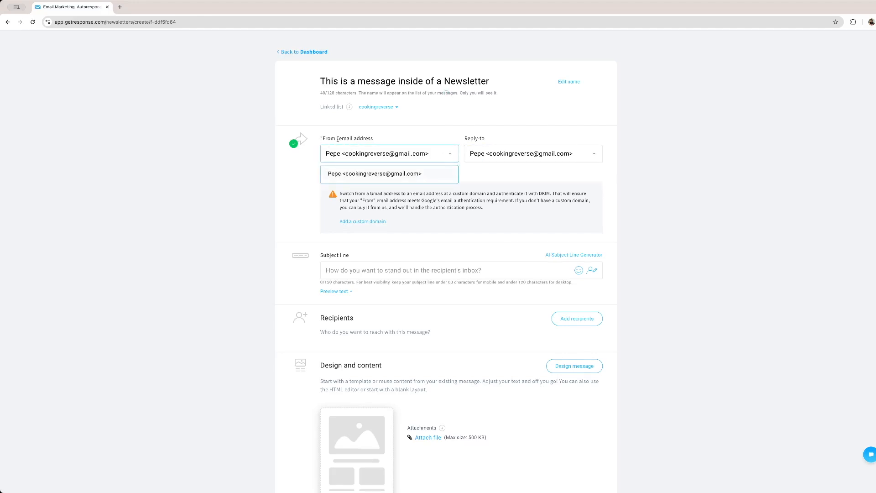
pyautogui.click(423, 144)
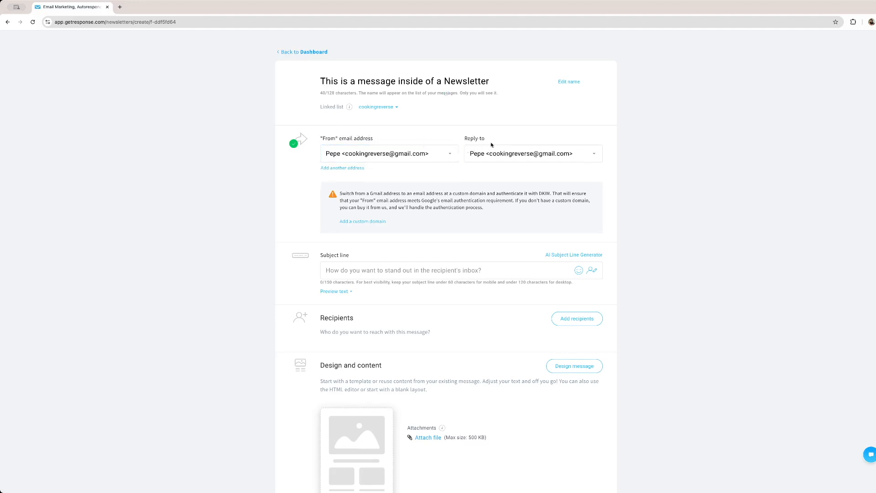
pyautogui.click(451, 155)
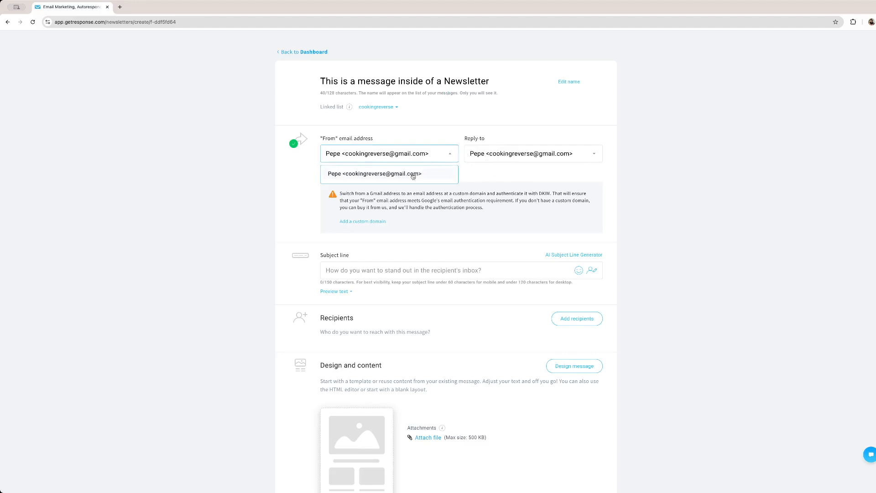
pyautogui.click(491, 155)
pyautogui.click(424, 141)
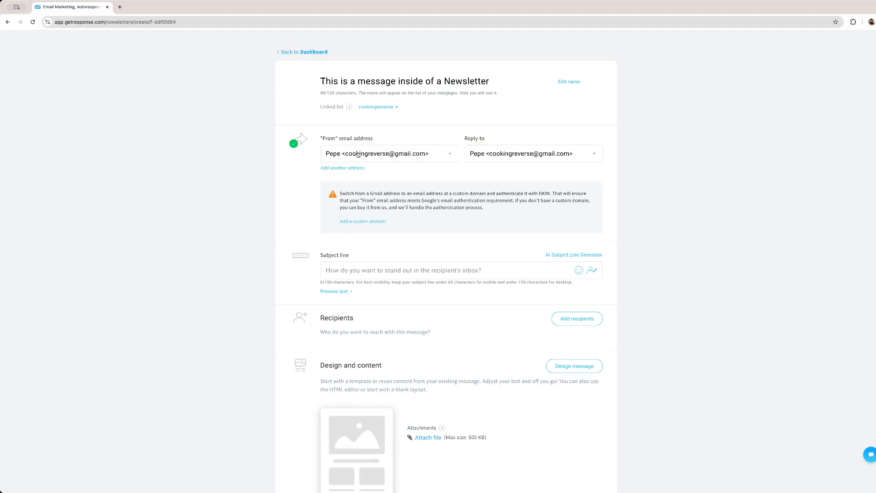
pyautogui.click(342, 168)
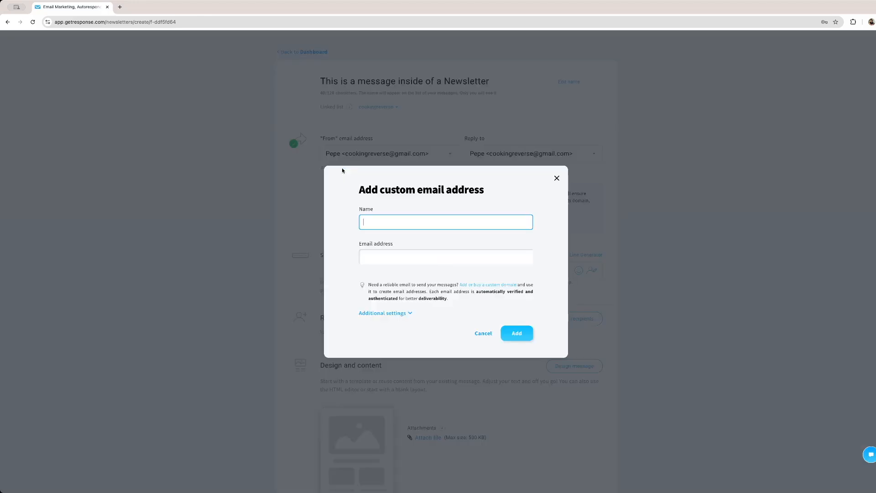
pyautogui.click(407, 222)
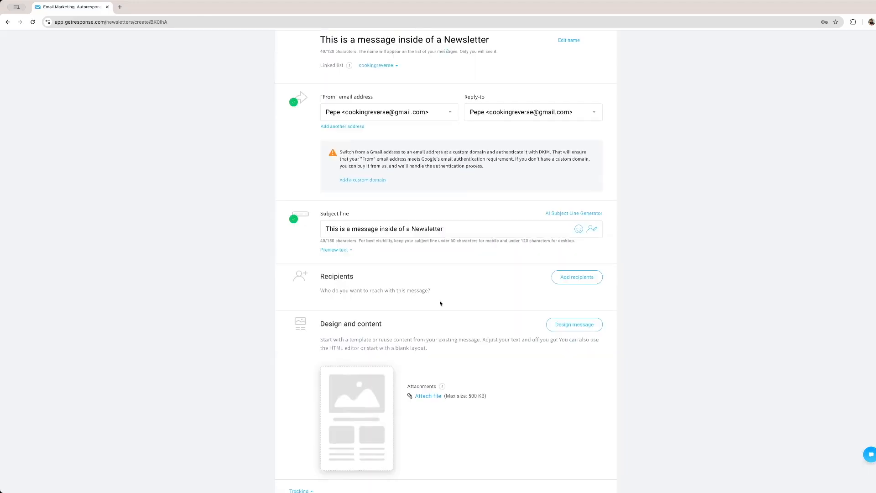
# Examine the emoji choices and the contact data fields that can be inserted in the subject line
pyautogui.scroll(1, 433, 222)
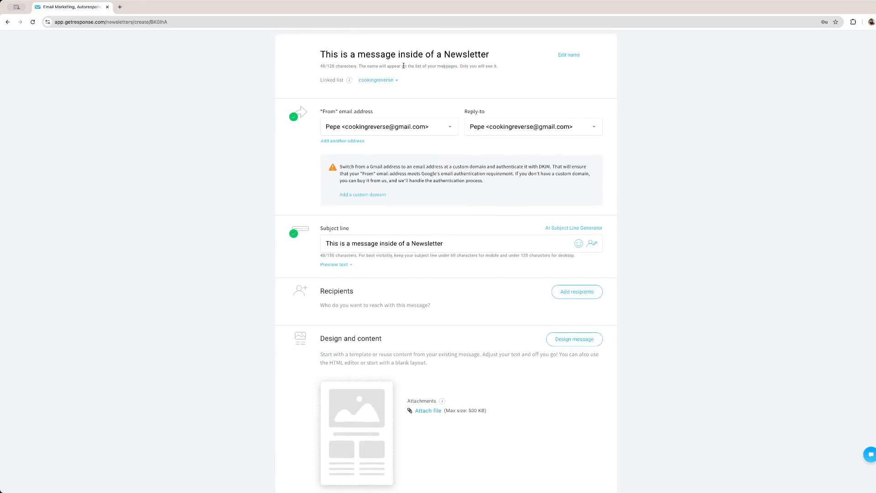
pyautogui.click(578, 243)
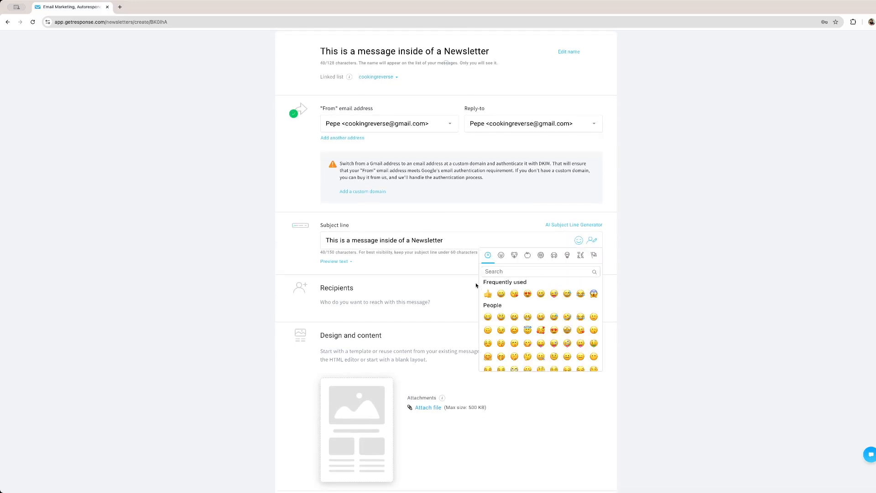
pyautogui.click(592, 240)
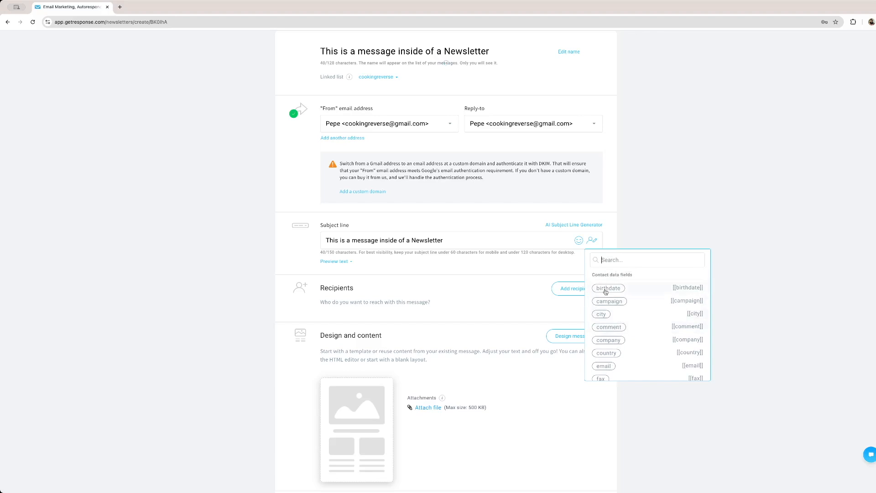
pyautogui.scroll(-1, 614, 301)
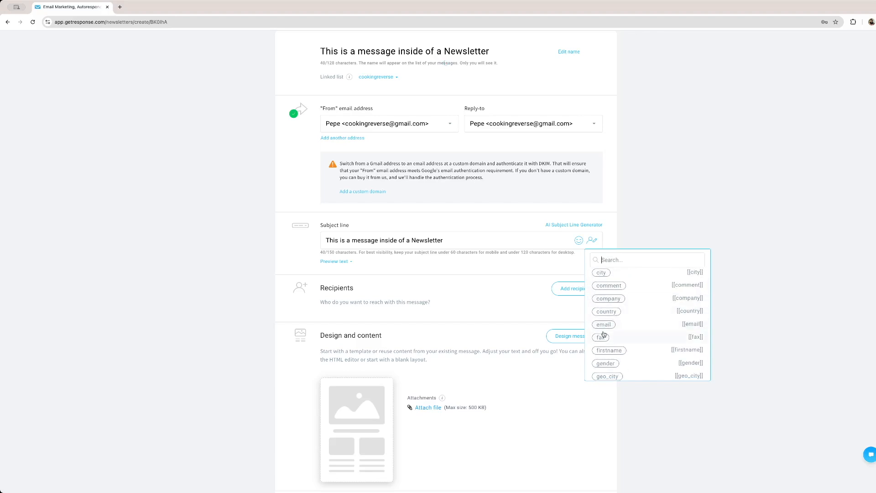
pyautogui.scroll(1, 603, 334)
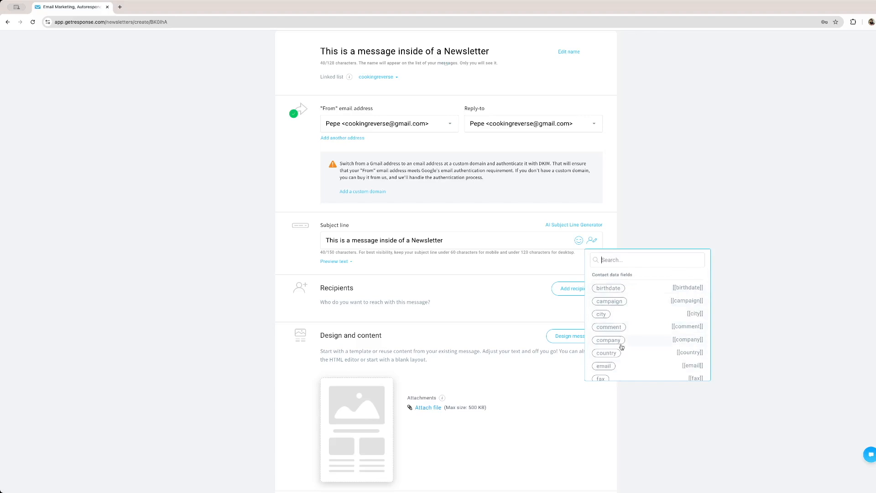
# Close the contact data field choices and show the preview text field below the subject line
pyautogui.click(464, 286)
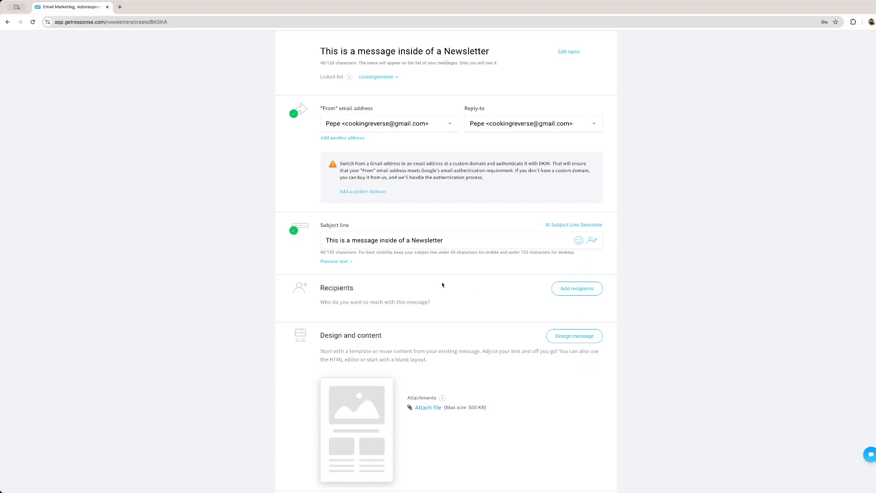
pyautogui.click(347, 264)
pyautogui.click(393, 276)
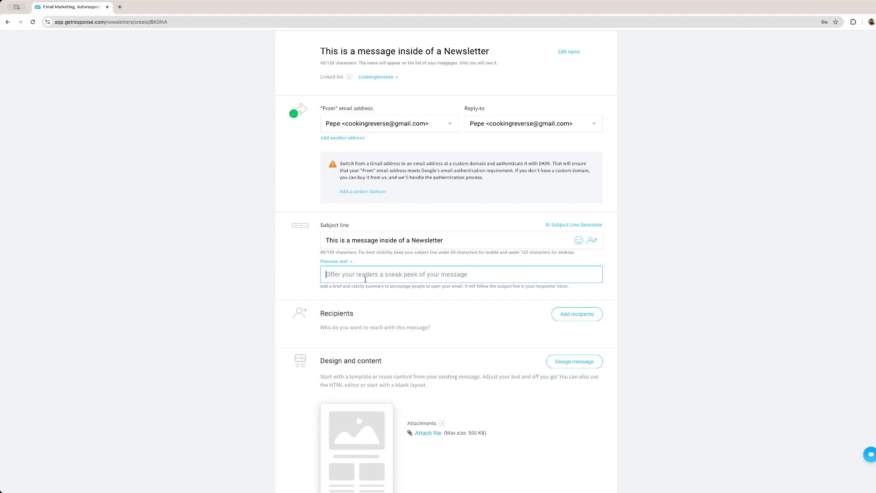
# Add the Job Partners and cookingreverse lists as the newsletter's recipients
pyautogui.scroll(-3, 456, 237)
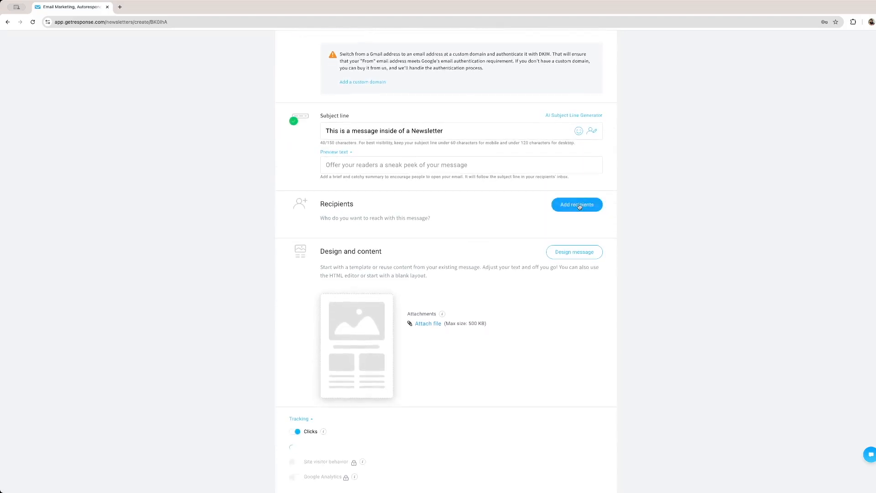
pyautogui.click(576, 204)
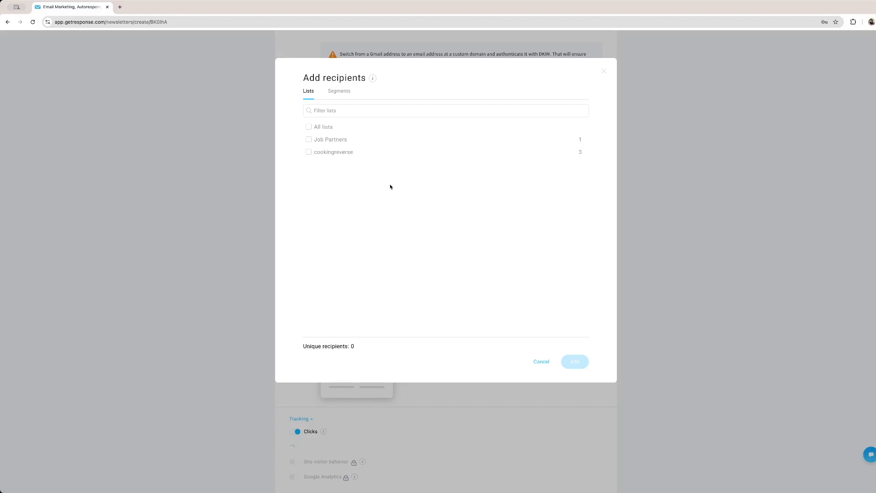
pyautogui.click(309, 140)
pyautogui.click(308, 152)
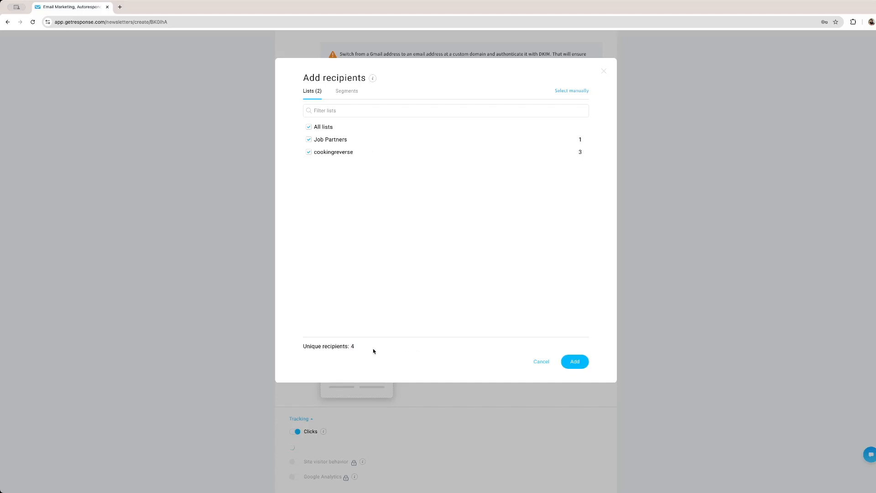
pyautogui.click(569, 365)
# Start designing the message and use the predesigned Spring Season-opening Sale template
pyautogui.scroll(-3, 466, 282)
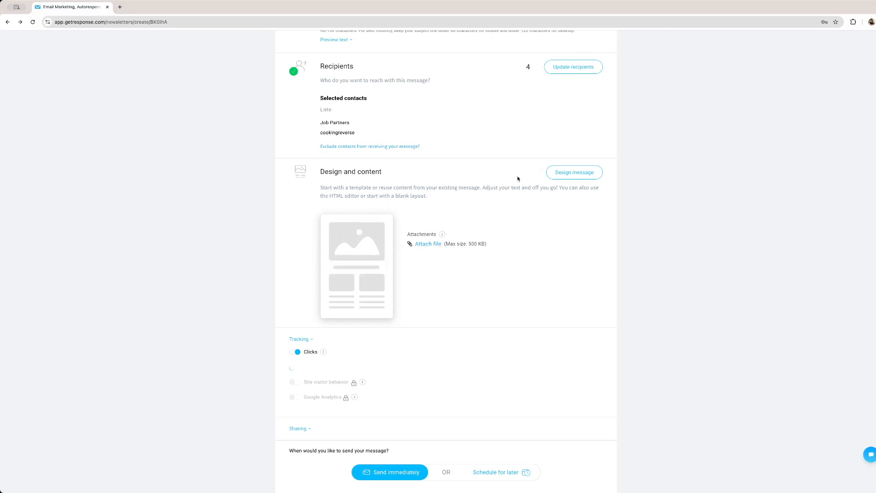
pyautogui.click(575, 173)
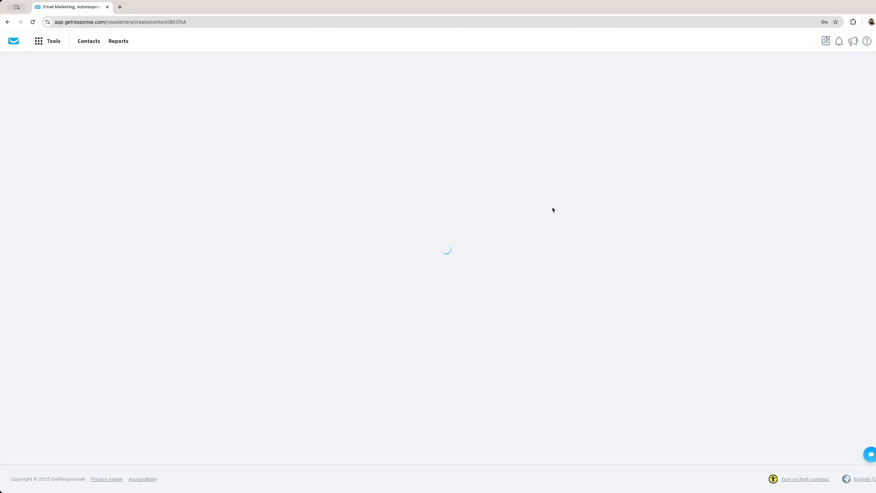
pyautogui.scroll(3, 319, 266)
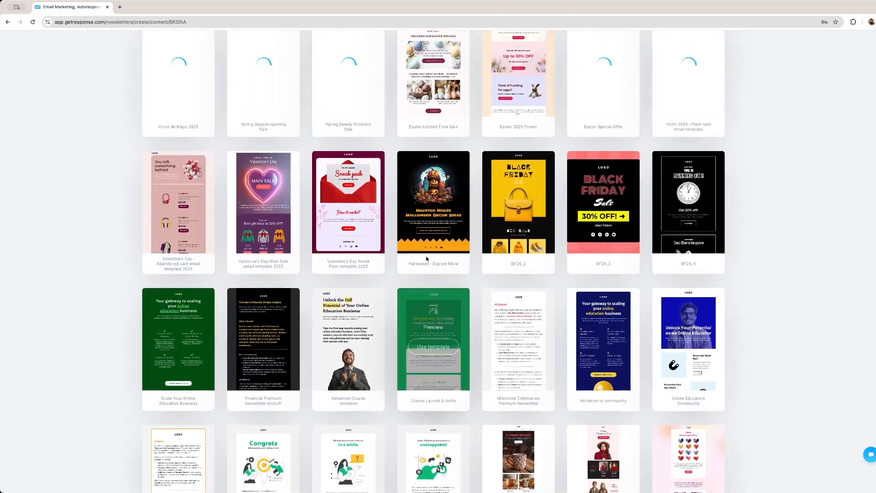
pyautogui.scroll(2, 427, 259)
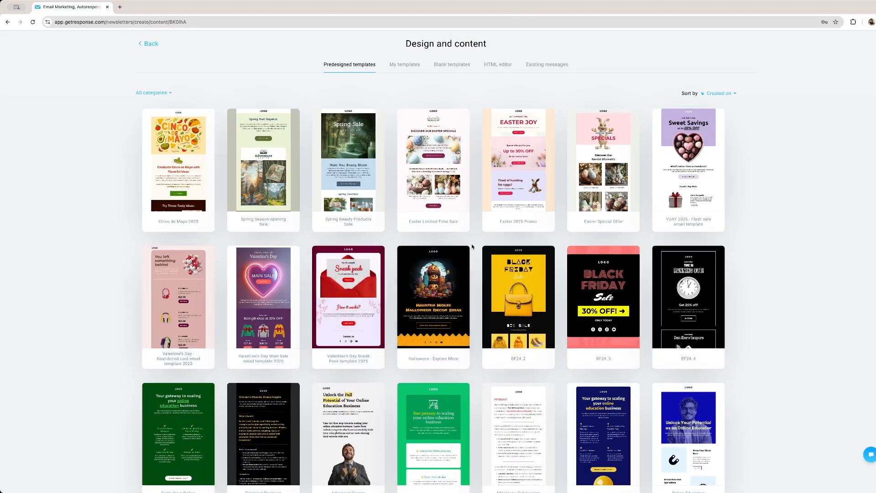
pyautogui.click(264, 169)
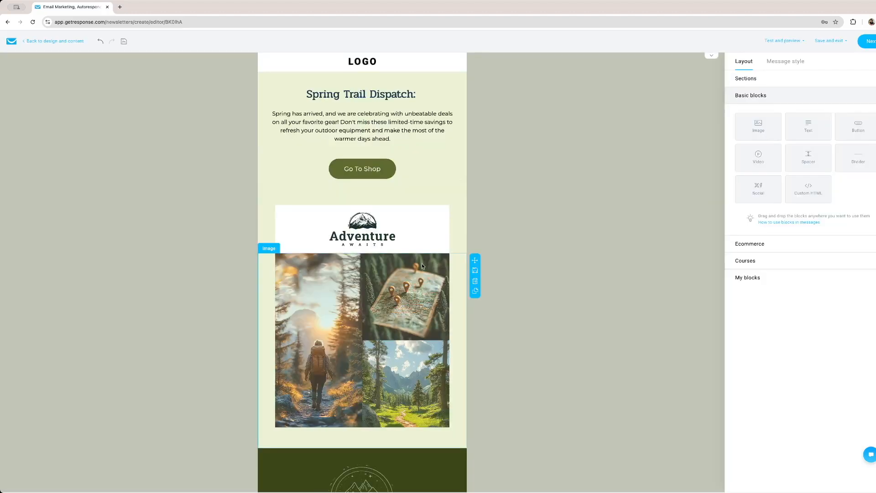
# Examine the template's sections and the settings of its heading text and mountain image
pyautogui.scroll(-2, 422, 264)
pyautogui.scroll(-14, 421, 264)
pyautogui.scroll(7, 420, 264)
pyautogui.scroll(8, 420, 267)
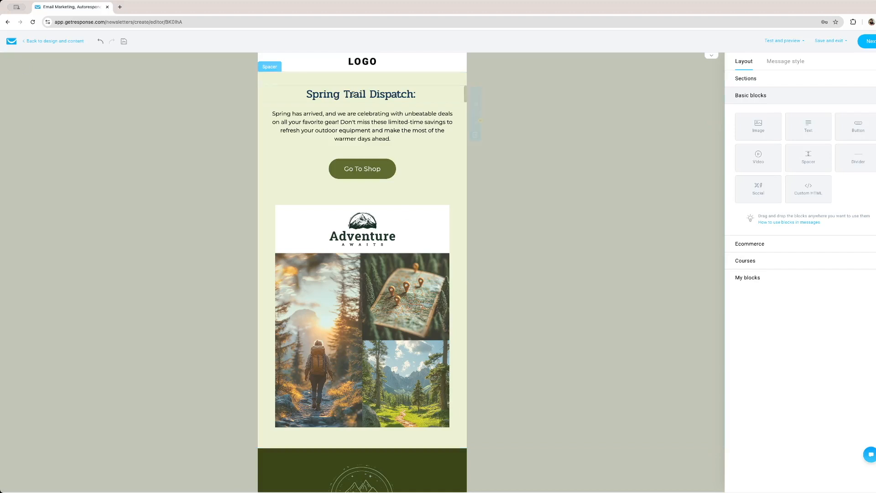
pyautogui.click(364, 63)
pyautogui.click(369, 94)
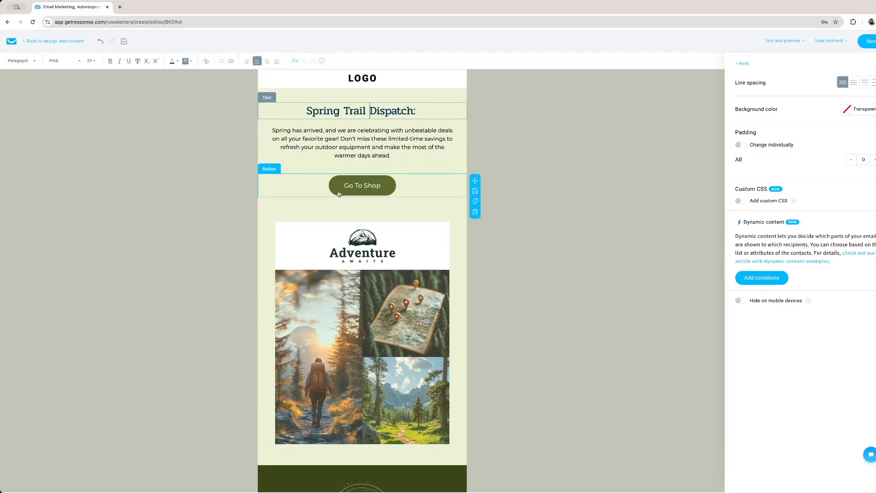
pyautogui.scroll(-5, 385, 201)
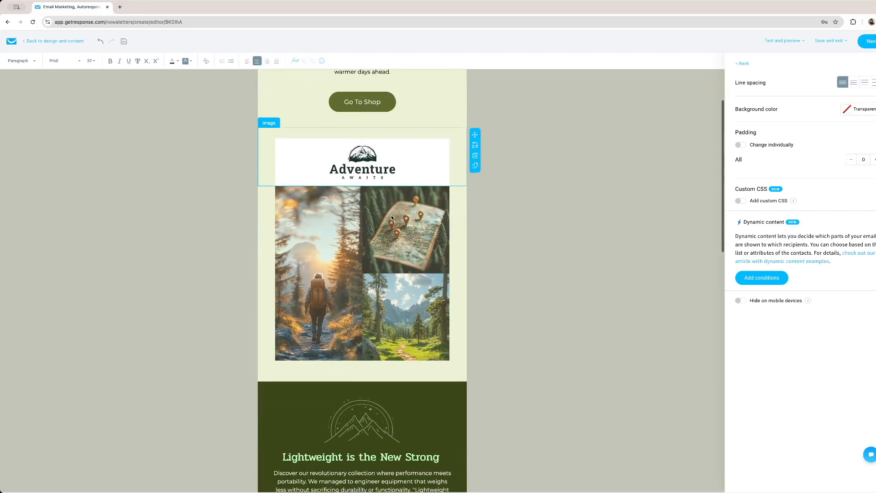
pyautogui.scroll(-5, 387, 222)
pyautogui.scroll(10, 387, 222)
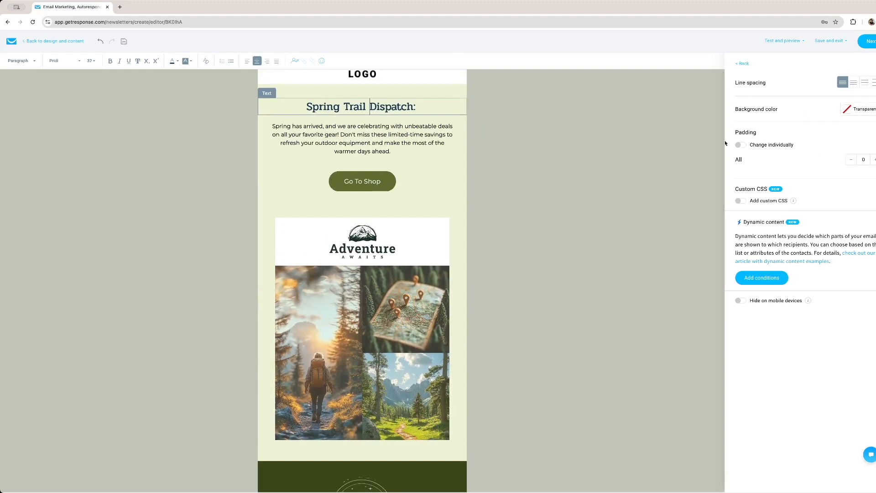
pyautogui.scroll(-6, 381, 218)
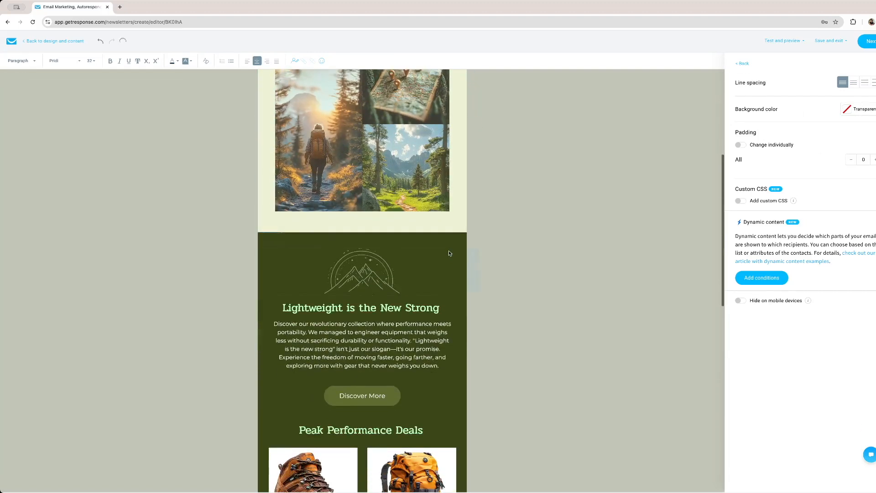
pyautogui.click(381, 218)
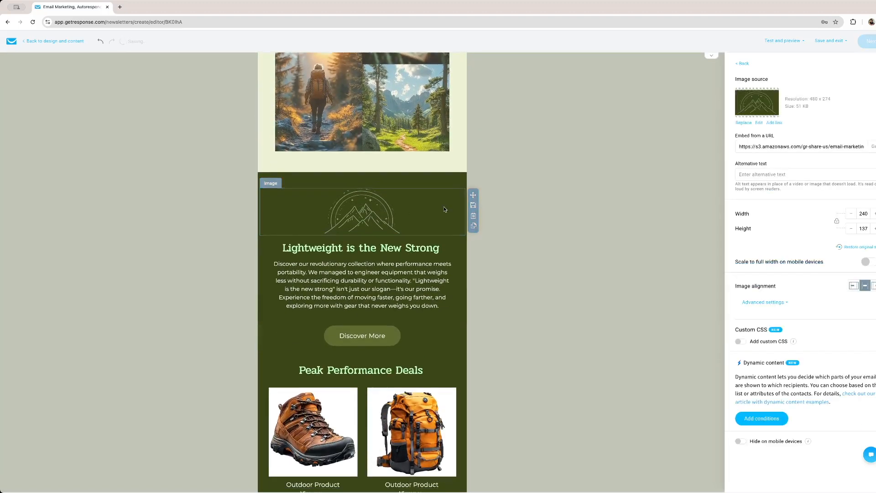
pyautogui.moveTo(473, 195); pyautogui.dragTo(401, 202)
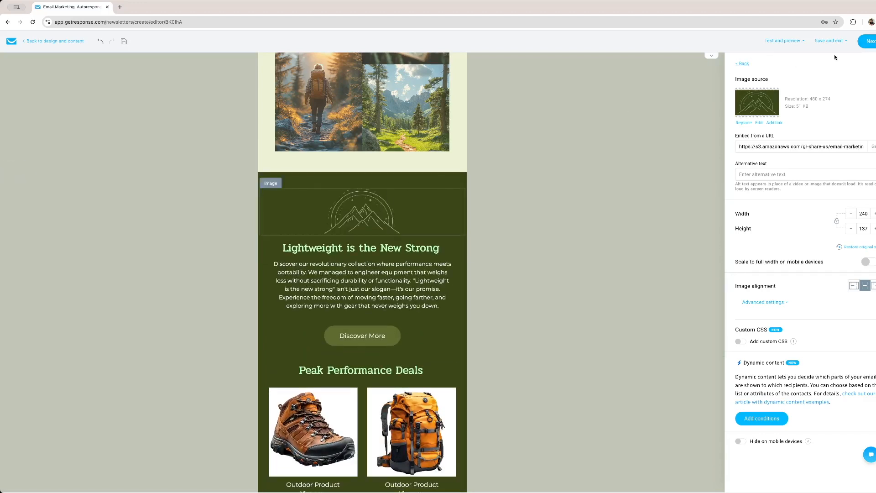
# Finish the message design and schedule the newsletter for Jul 7, 2025 1:36 PM, Colombia time zone
pyautogui.click(872, 42)
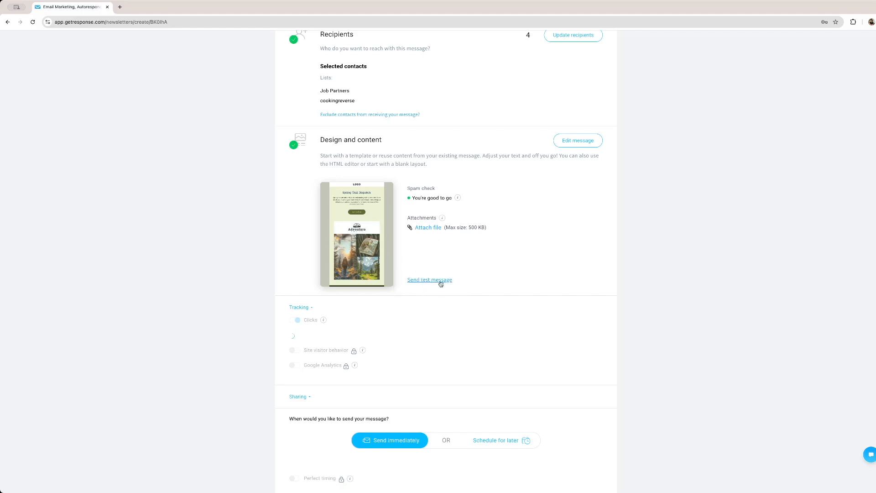
pyautogui.scroll(-3, 382, 307)
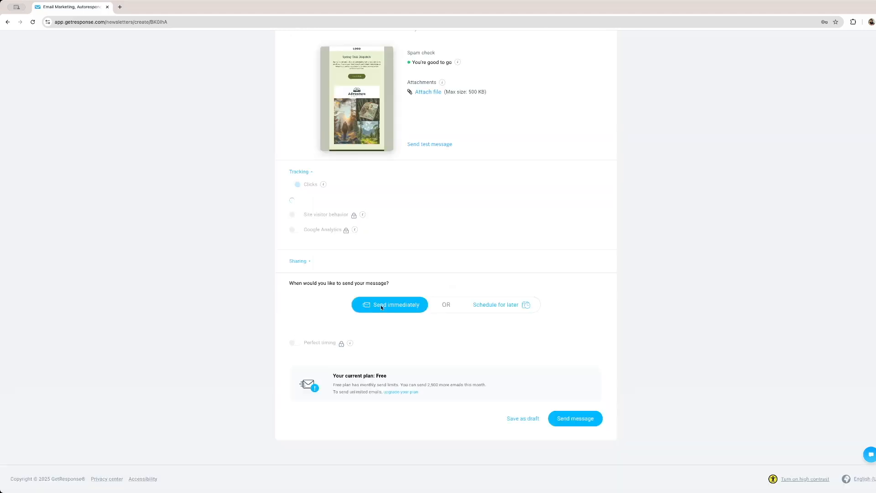
pyautogui.click(505, 306)
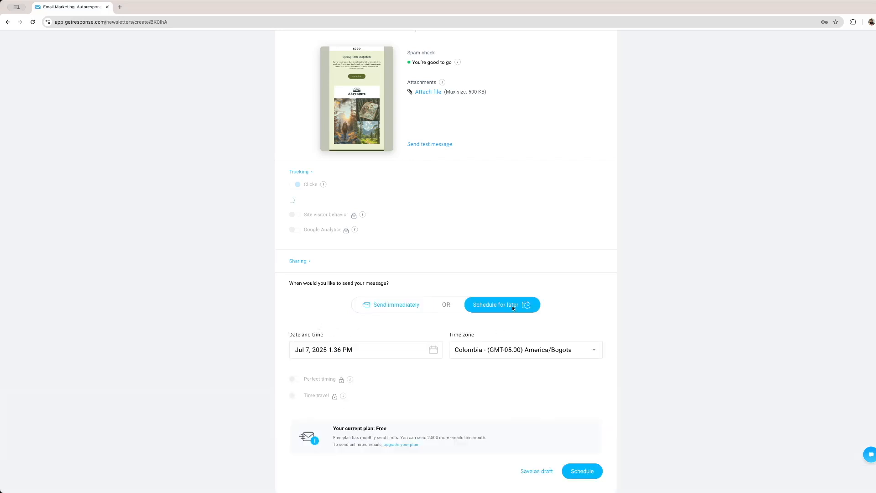
pyautogui.scroll(-1, 304, 392)
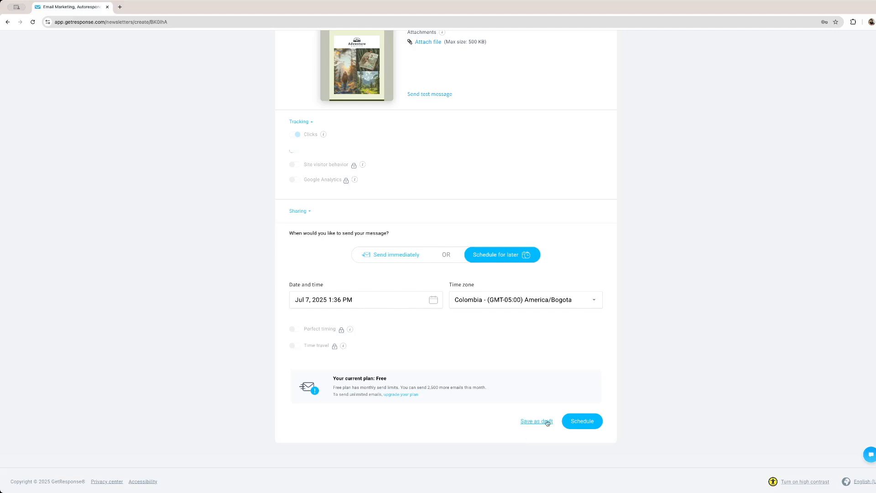
pyautogui.click(585, 428)
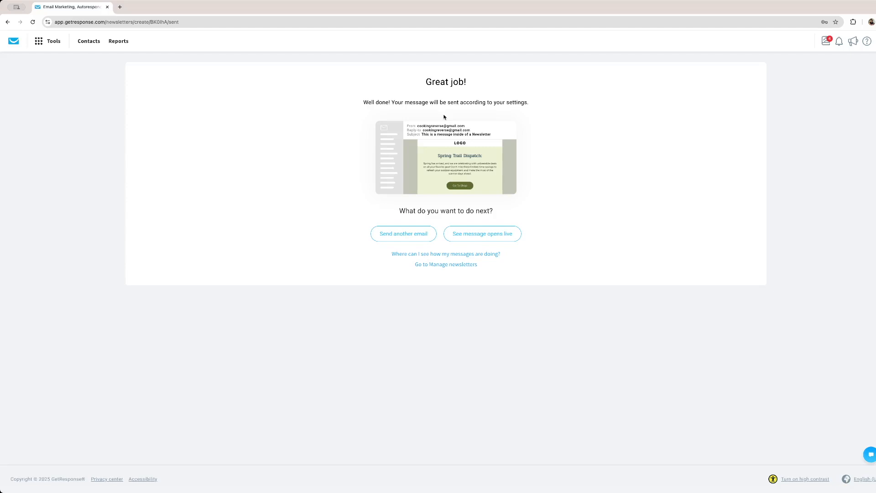
# Return to the dashboard and create a campaign named "The best campaign ever"
pyautogui.click(18, 42)
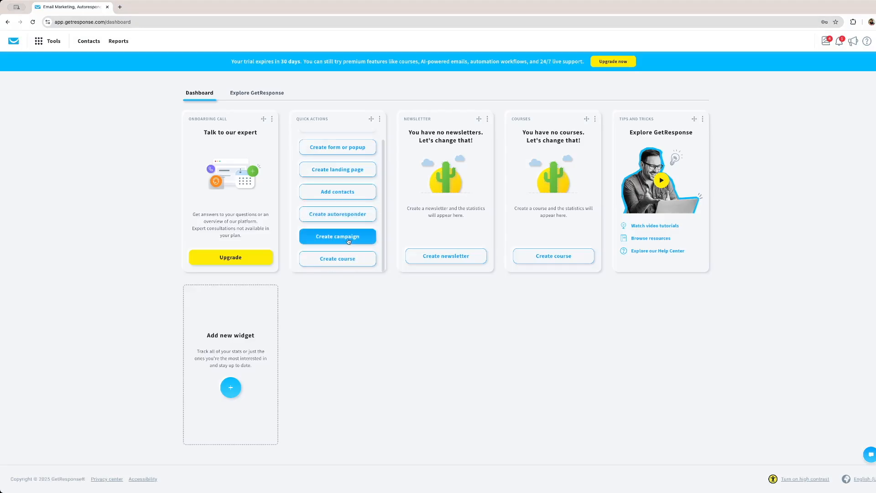
pyautogui.click(348, 239)
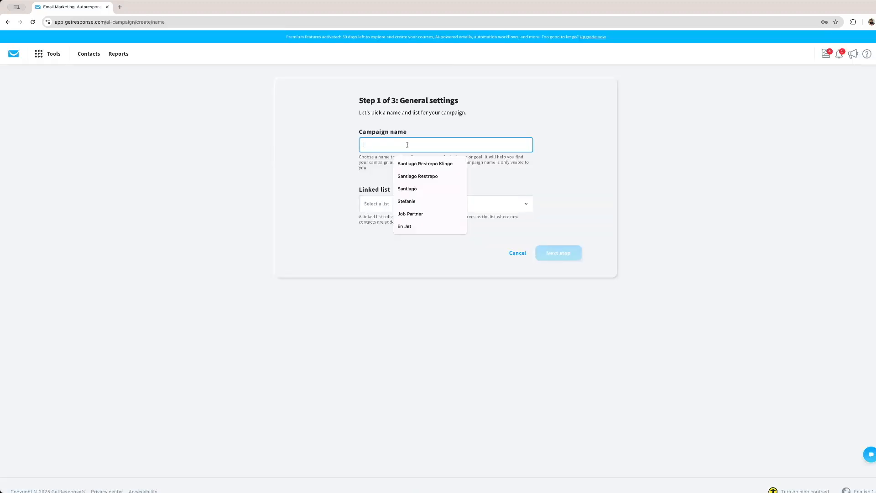
pyautogui.write('The ')
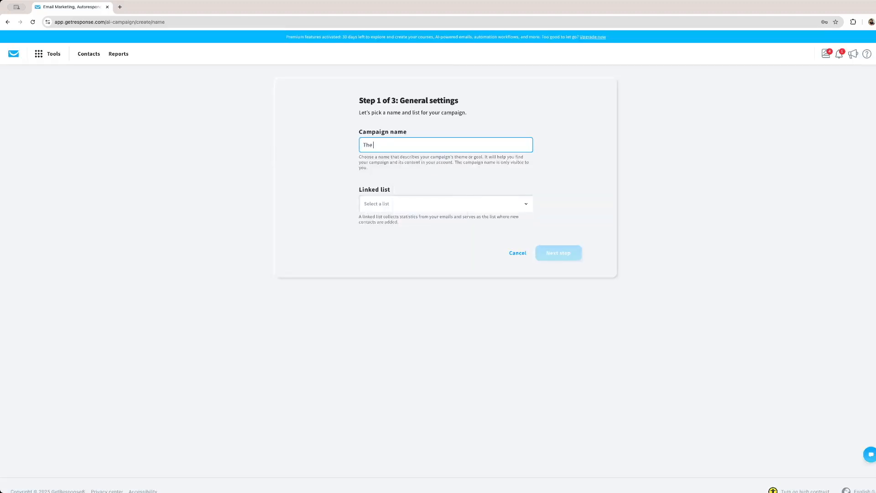
pyautogui.write('best campaign ever')
# Link the campaign to the Job Partners list and continue to the message tailoring questions
pyautogui.click(424, 209)
pyautogui.click(430, 184)
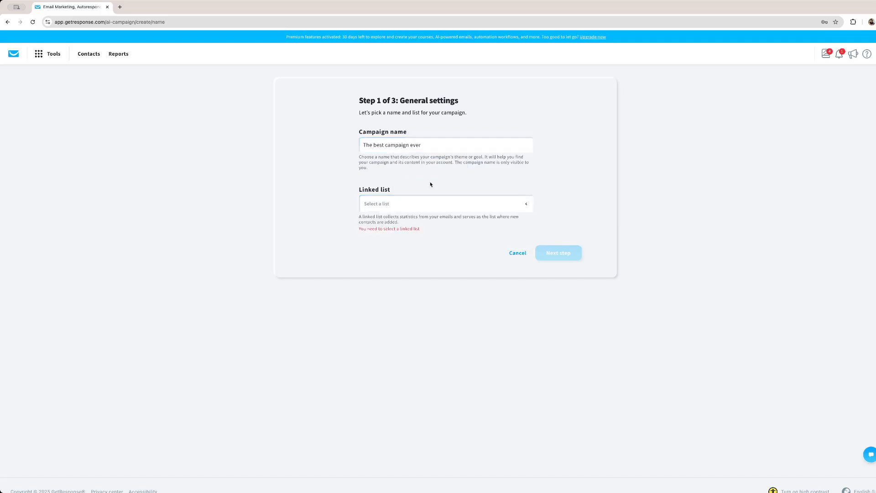
pyautogui.click(419, 207)
pyautogui.click(337, 197)
pyautogui.click(412, 203)
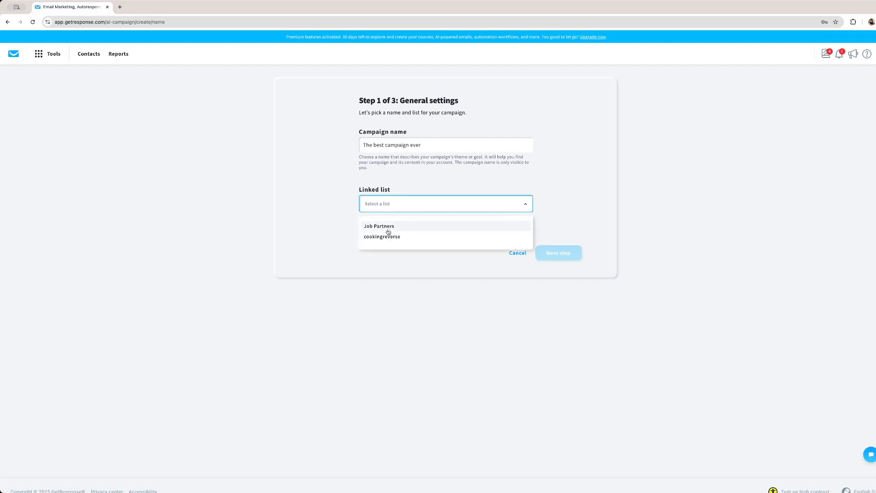
pyautogui.click(379, 227)
pyautogui.click(560, 253)
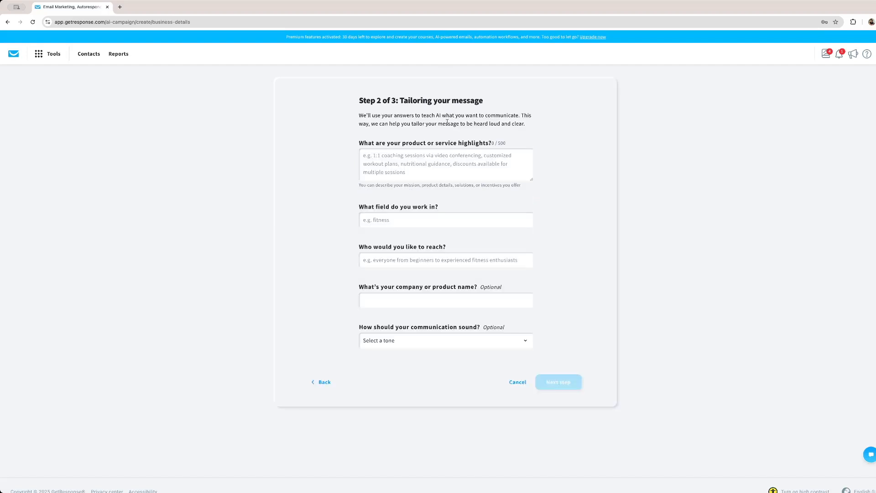
pyautogui.moveTo(401, 100); pyautogui.dragTo(359, 100)
pyautogui.click(489, 105)
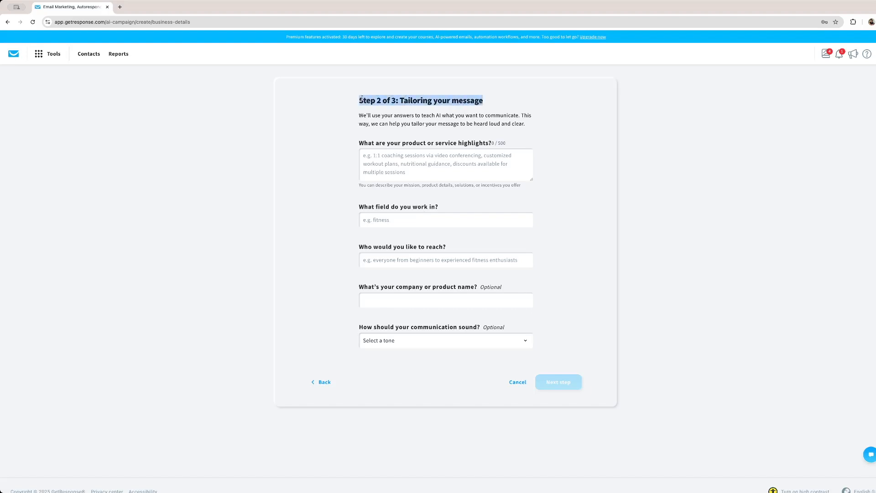
pyautogui.click(408, 119)
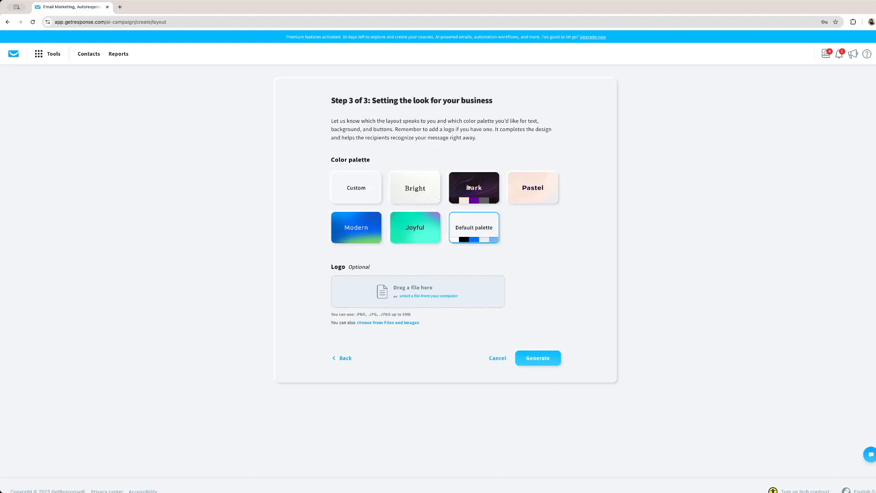
# Choose the Pastel color palette and generate the campaign
pyautogui.click(533, 187)
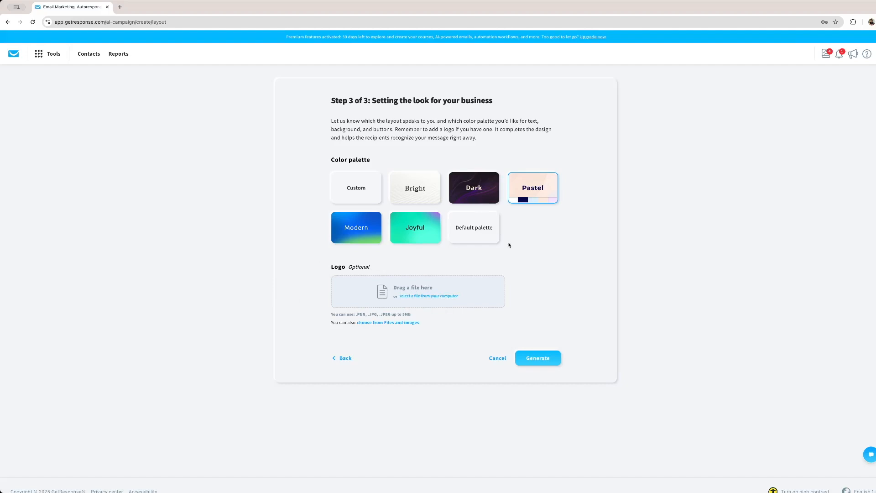
pyautogui.click(546, 360)
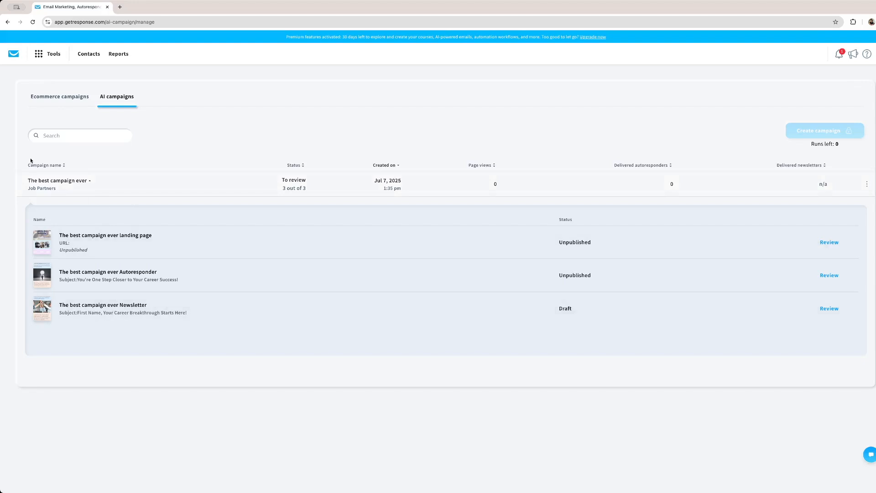
# Open the campaign's landing page for review and examine its sections
pyautogui.click(824, 242)
pyautogui.scroll(-8, 522, 288)
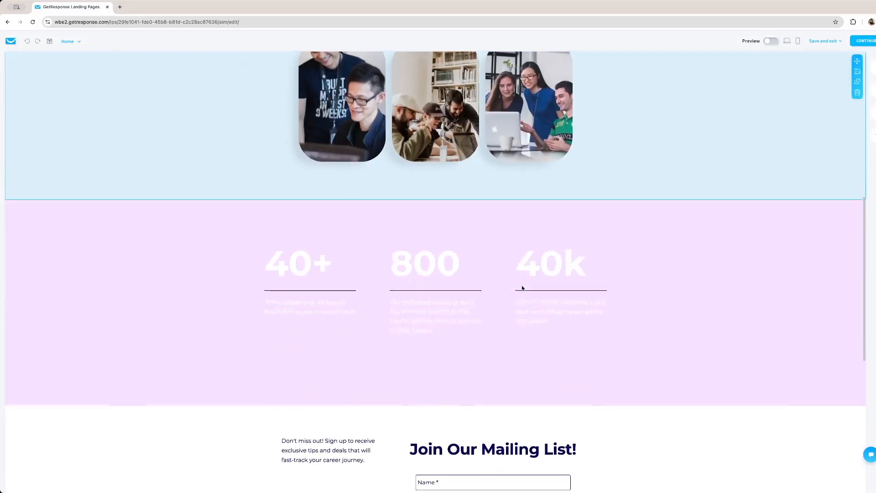
pyautogui.scroll(5, 576, 245)
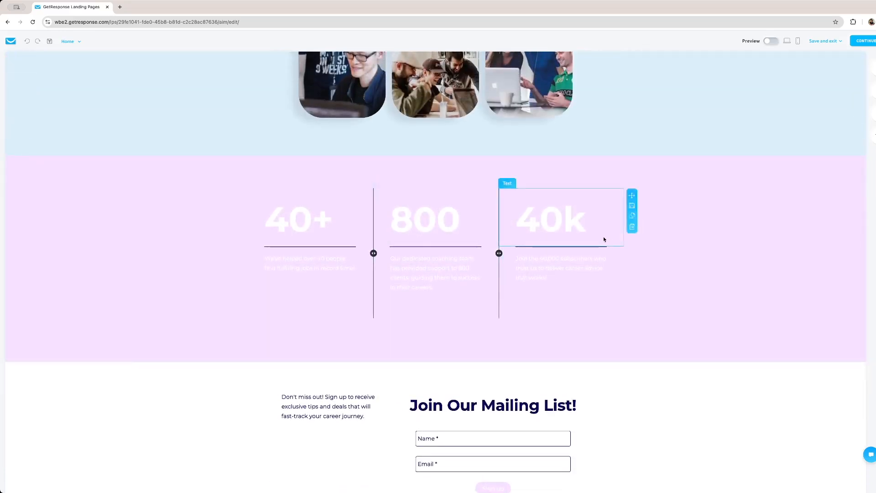
pyautogui.scroll(2, 659, 251)
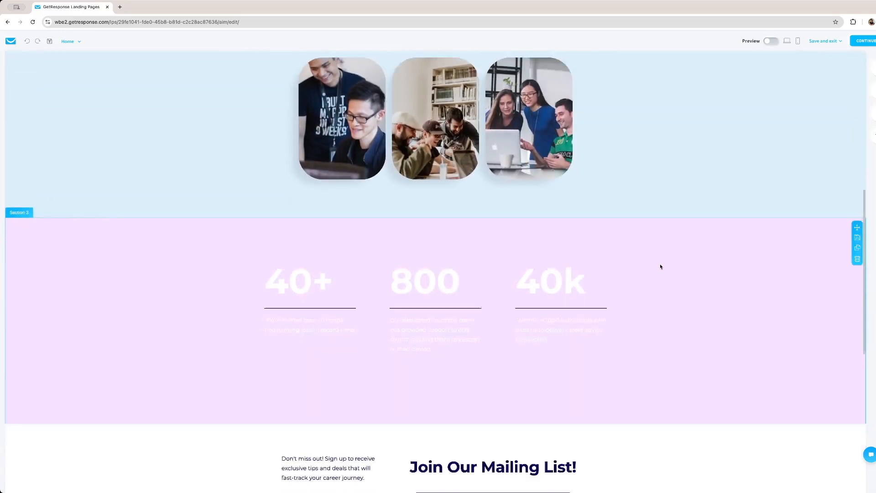
pyautogui.scroll(-4, 612, 272)
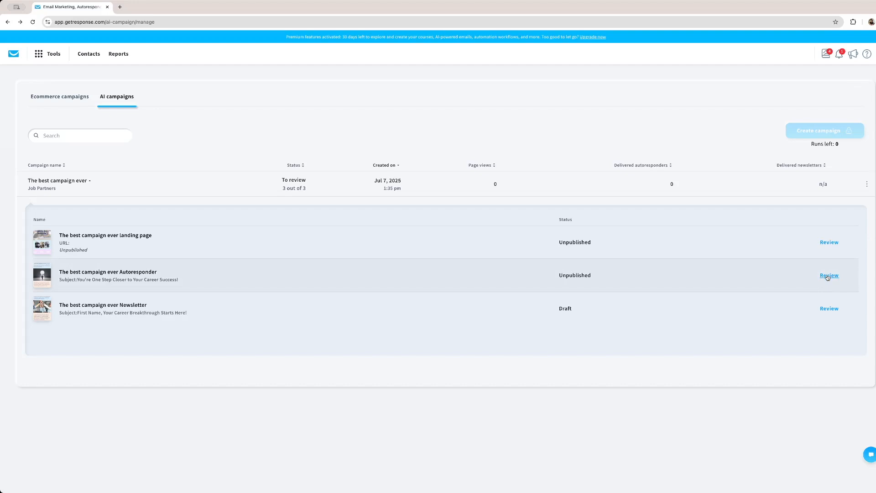
# Open the campaign's autoresponder for review and examine its settings and message design
pyautogui.click(828, 276)
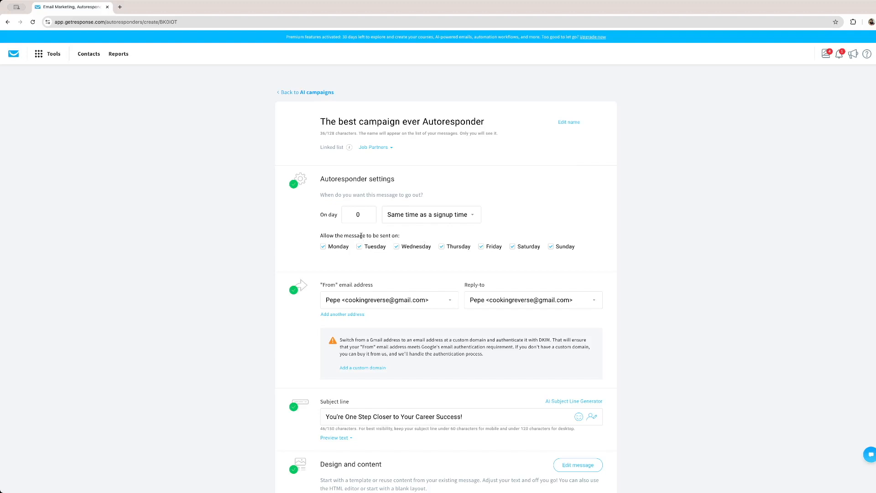
pyautogui.scroll(-6, 364, 236)
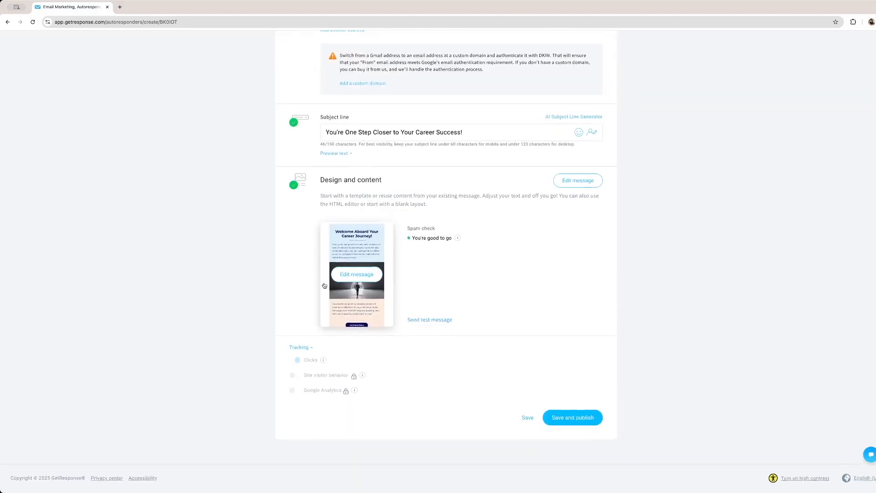
pyautogui.scroll(6, 388, 290)
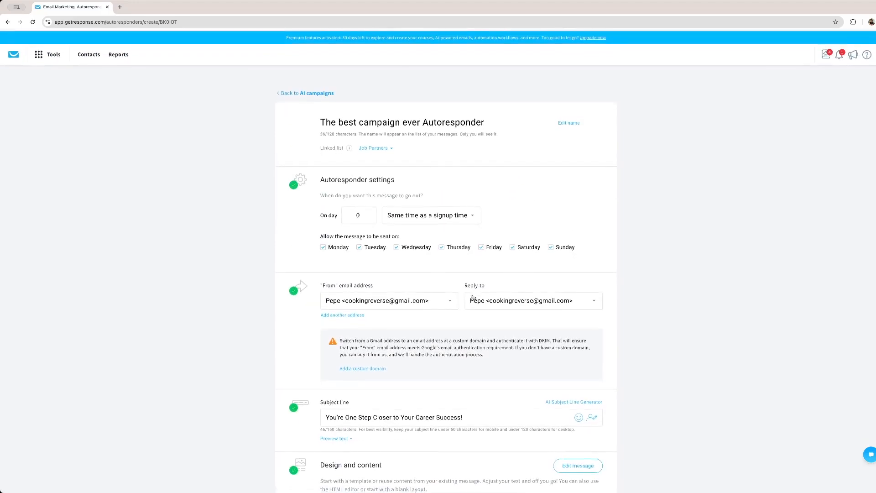